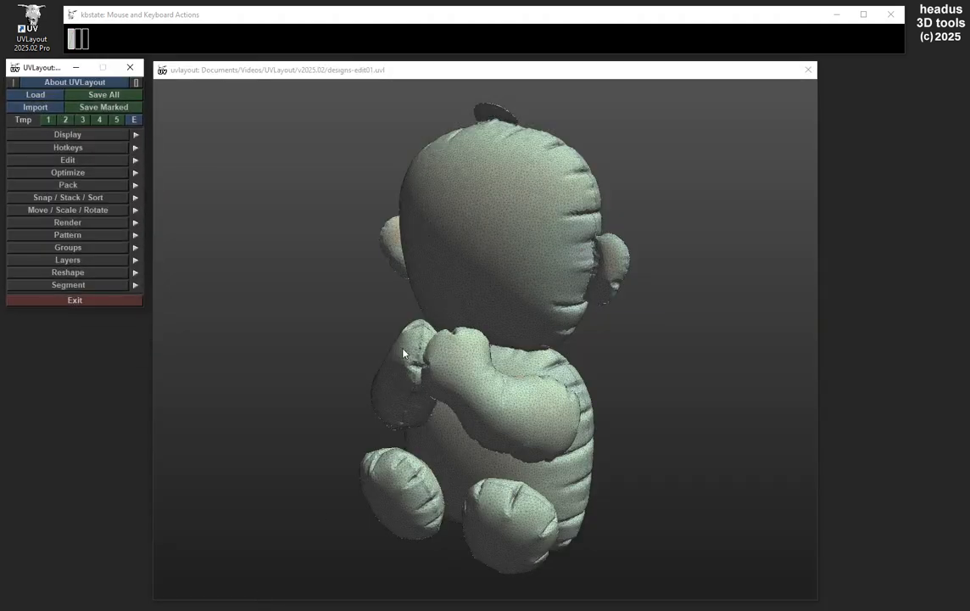
Step: Switch from the 3D view to the UV view and frame the large shells in the lower row
left_click_drag(447, 379, 483, 351)
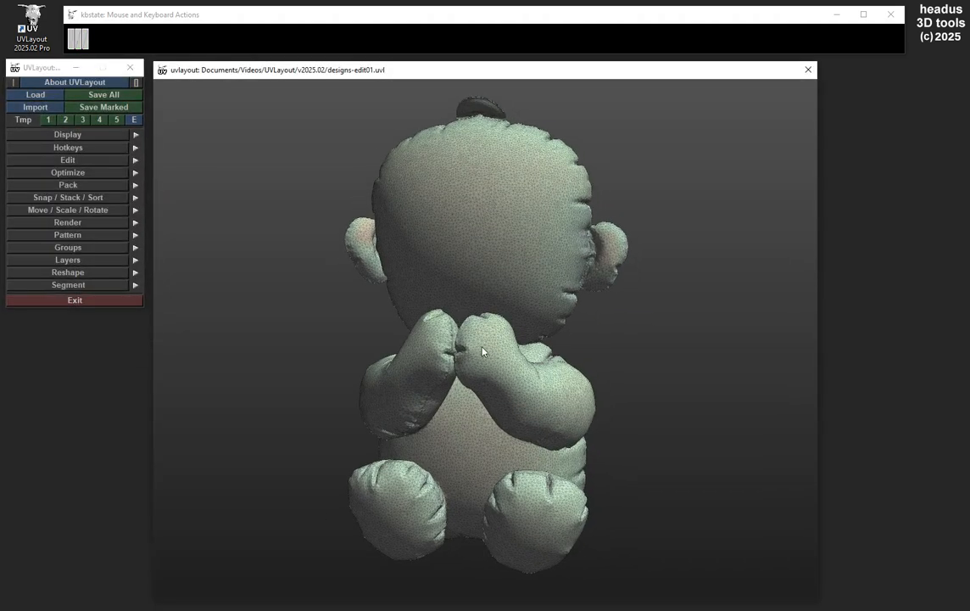
key("u")
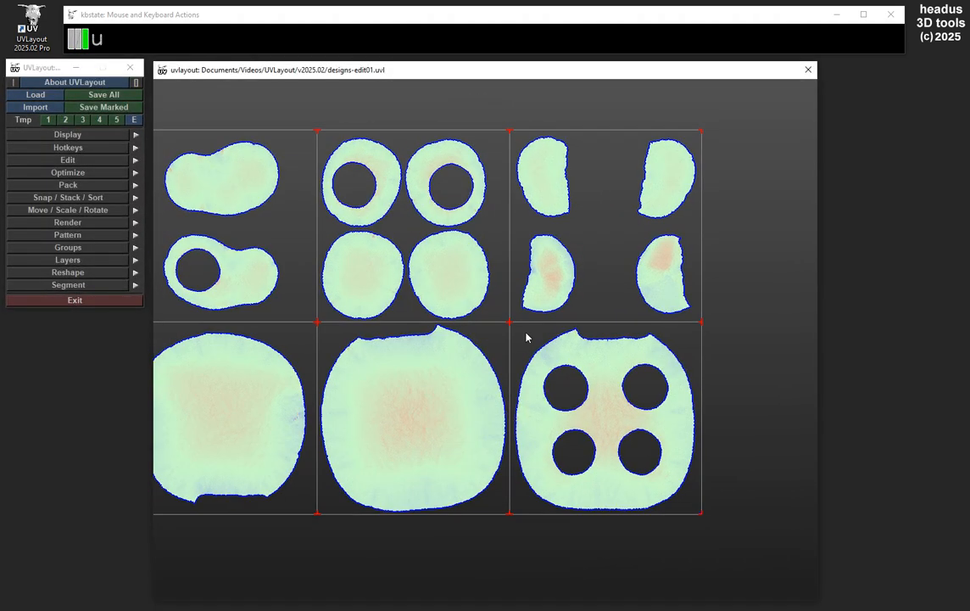
scroll(526, 335, "up", 2)
middle_click_drag(487, 404, 548, 348)
right_click_drag(548, 348, 570, 362)
middle_click_drag(433, 395, 472, 353)
right_click_drag(473, 353, 516, 361)
middle_click_drag(515, 361, 516, 347)
left_click_drag(530, 322, 528, 320)
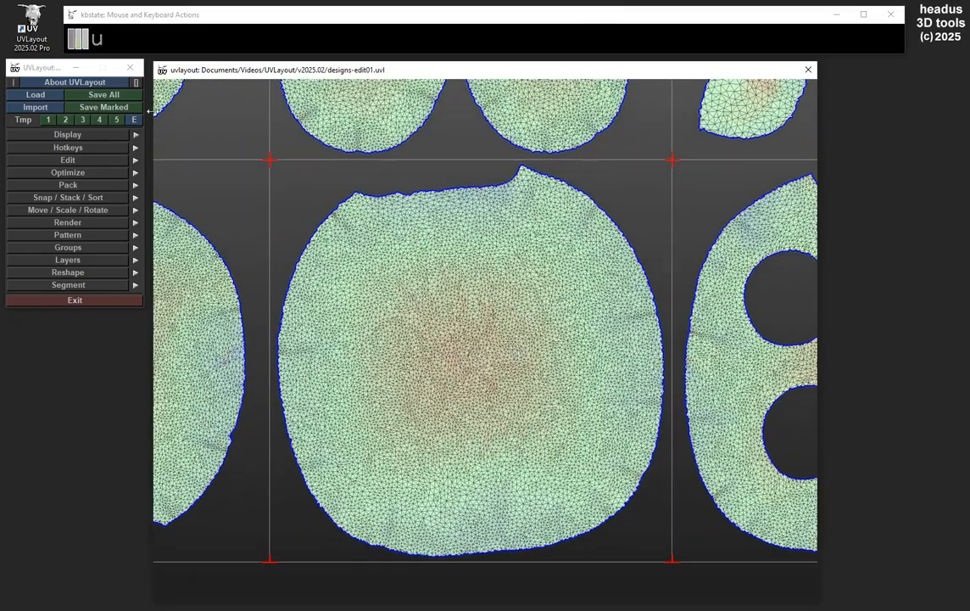
Step: Set the G / H Select edit preference to Rect and place the open preferences beside the UV view
left_click(62, 83)
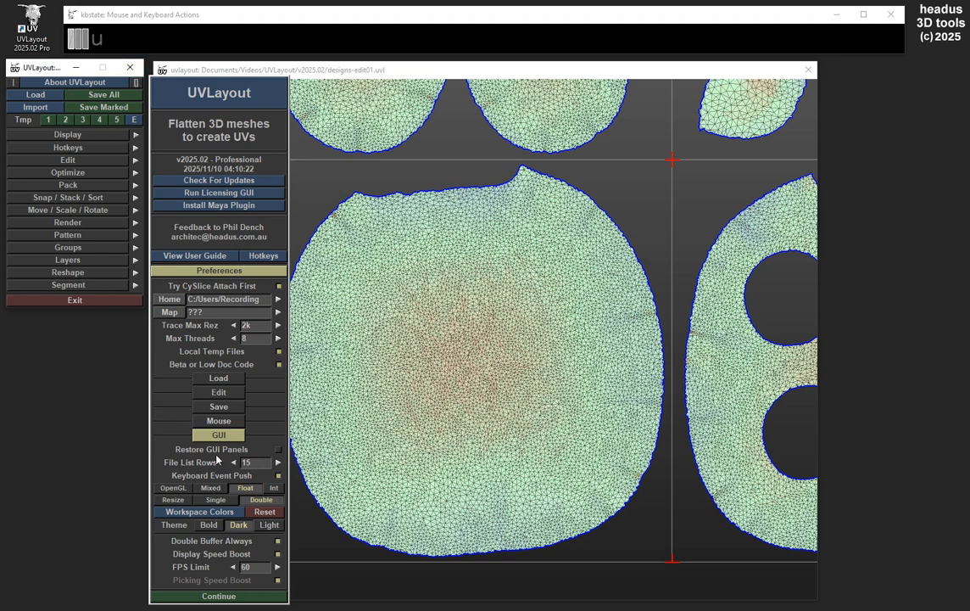
left_click(218, 435)
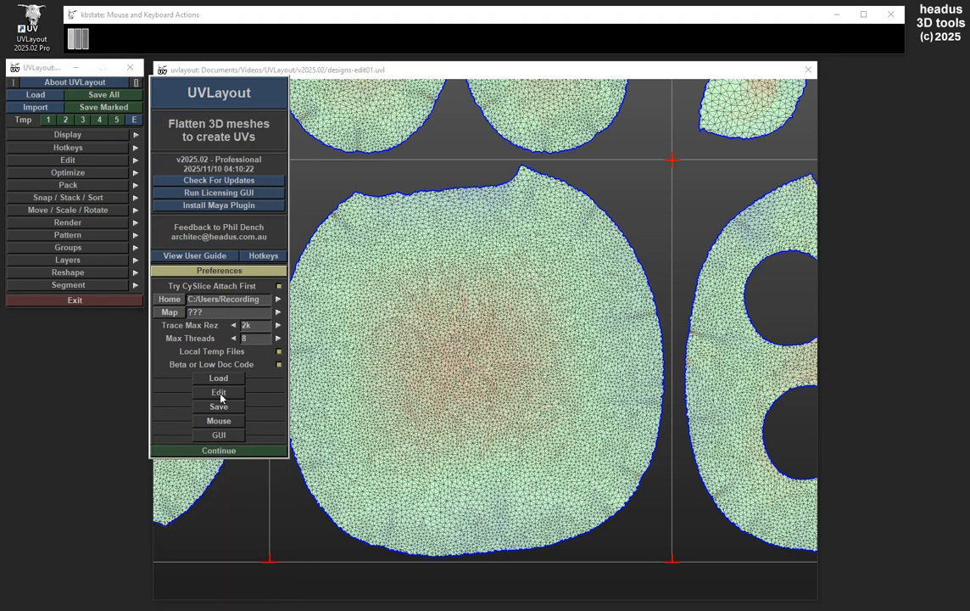
left_click(220, 393)
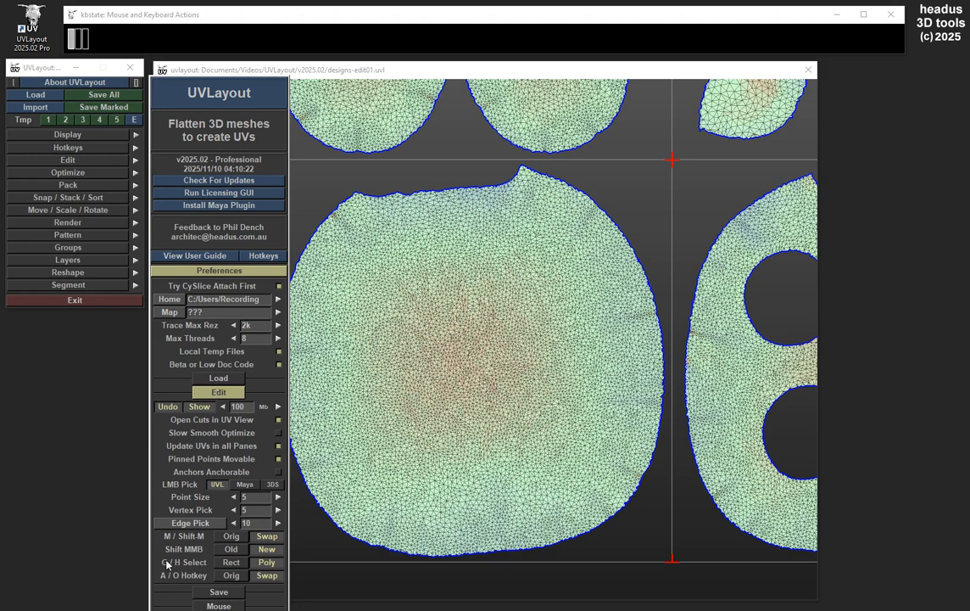
left_click(231, 563)
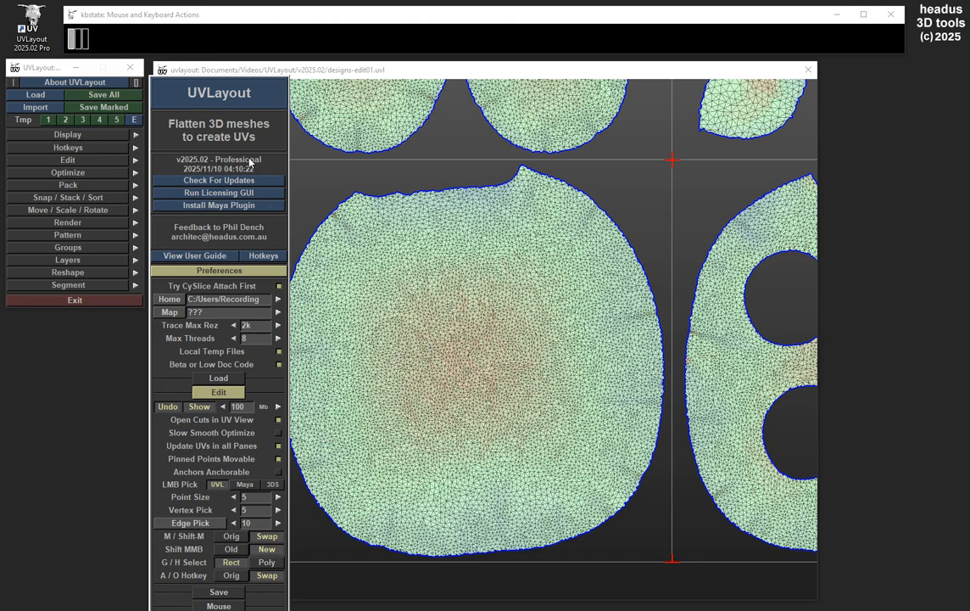
left_click_drag(230, 101, 903, 46)
Step: Mark the polygons in the right half of the four-hole shell with a rectangular selection
right_click_drag(532, 307, 531, 295)
middle_click_drag(531, 295, 478, 376)
middle_click_drag(535, 262, 524, 273)
middle_click_drag(585, 369, 520, 310)
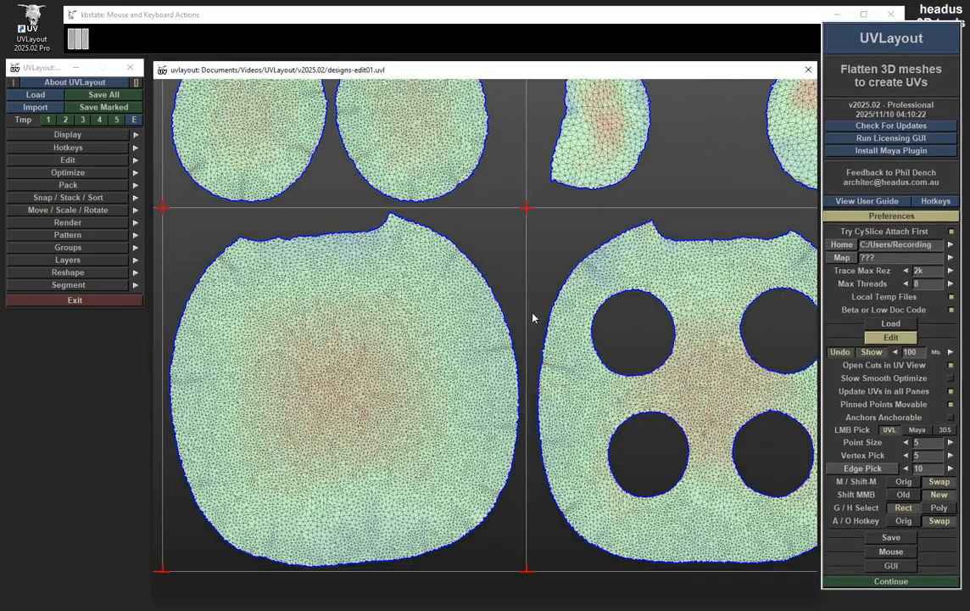
middle_click_drag(609, 336, 426, 288)
right_click_drag(426, 288, 563, 233)
middle_click_drag(563, 232, 512, 238)
right_click_drag(511, 237, 514, 229)
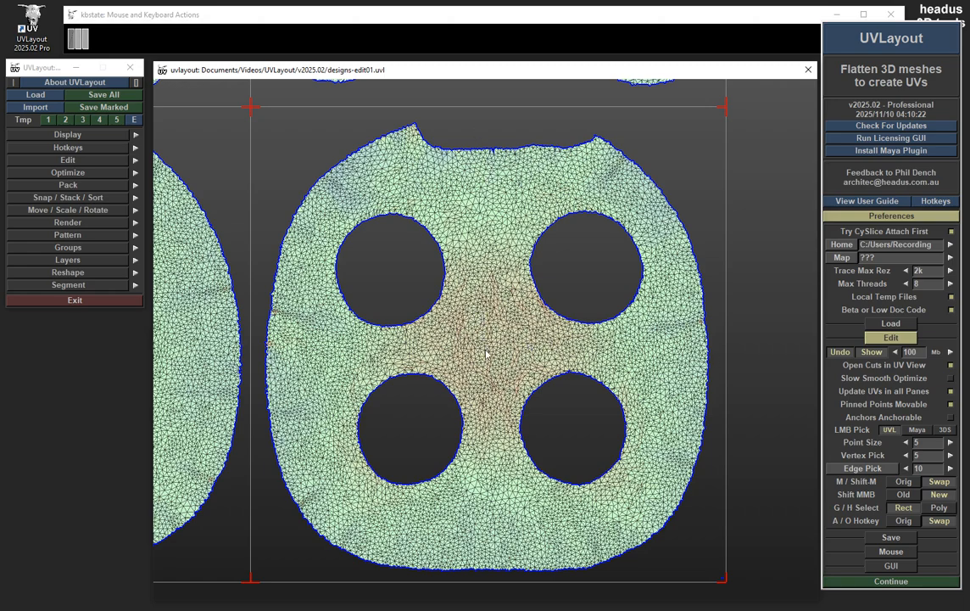
right_click_drag(702, 314, 670, 279)
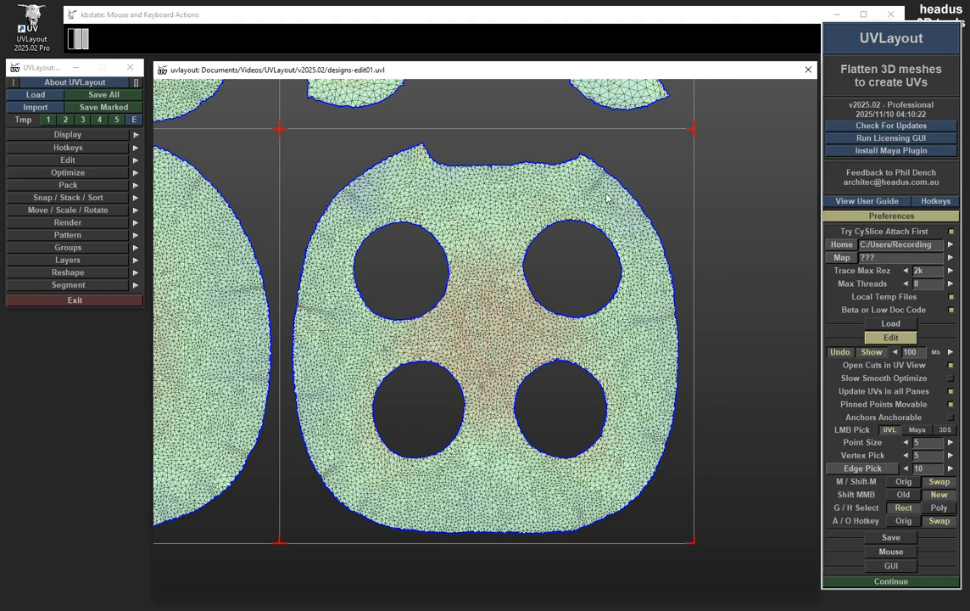
left_click_drag(735, 127, 492, 559)
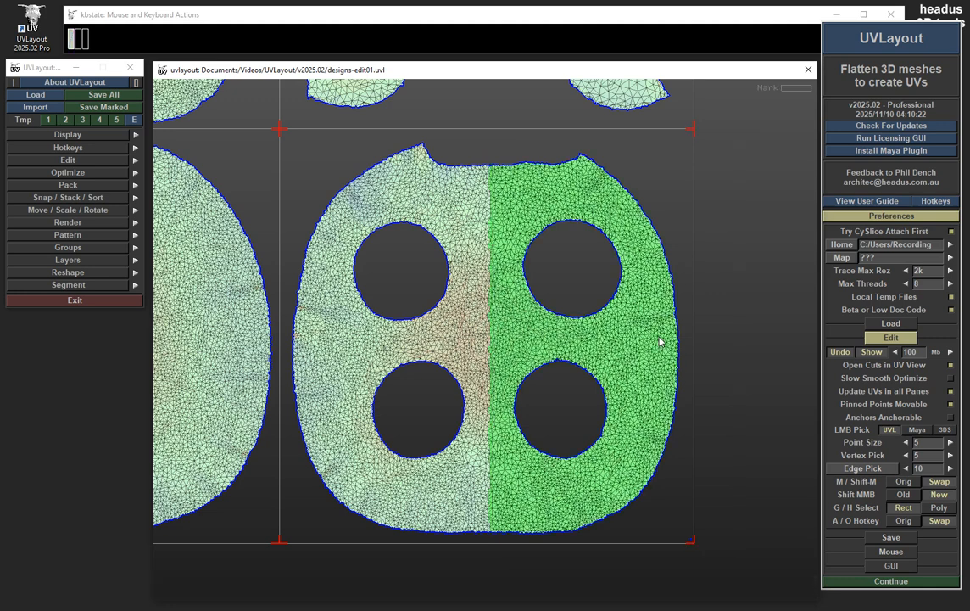
Step: Try splitting off the marked half of the shell and moving it, and undo these changes
key("Return")
key("space")
left_click_drag(640, 310, 650, 307)
key("ctrl+z")
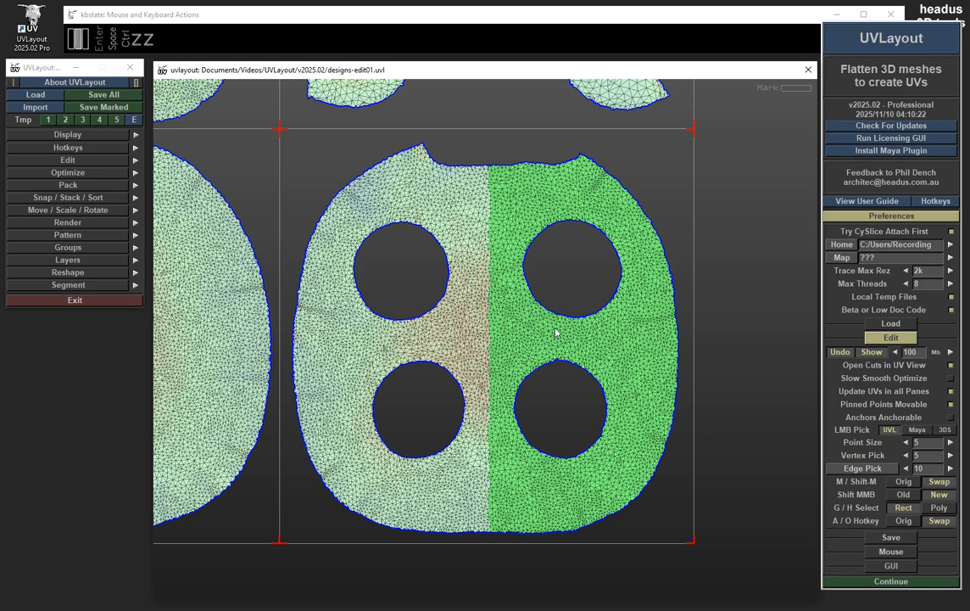
Step: Unmark all polygons and set the G / H Select preference to Poly
key("g")
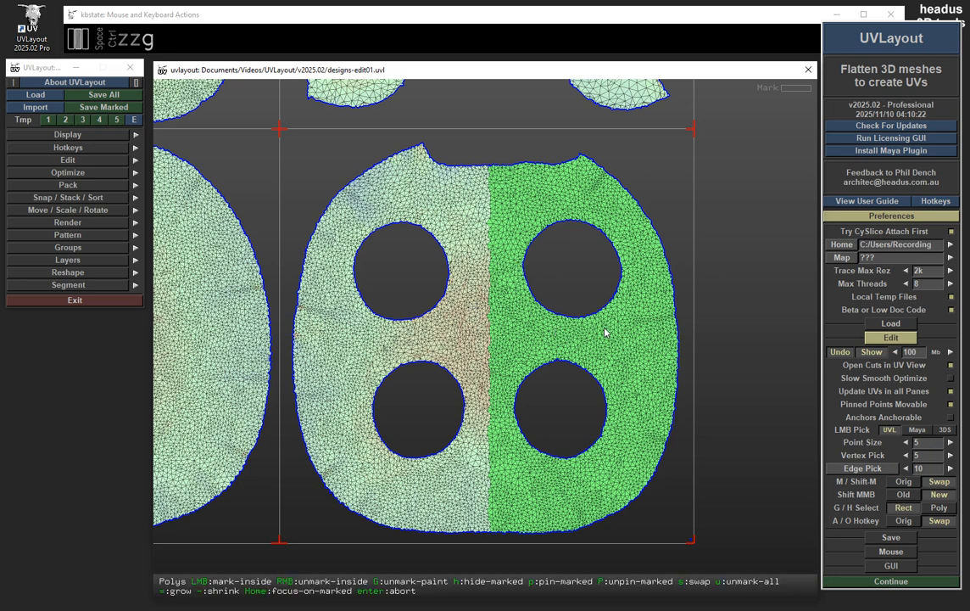
key("u")
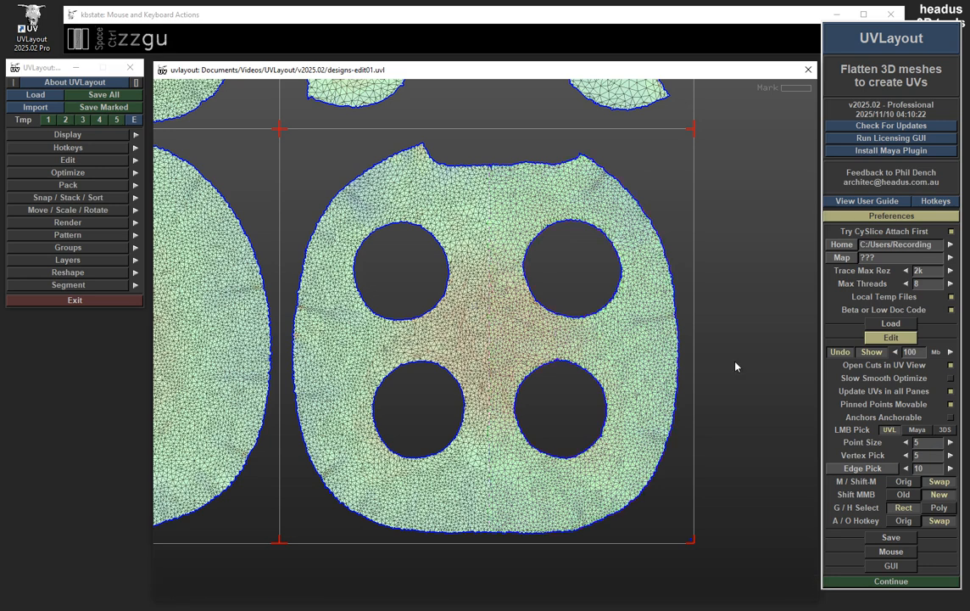
left_click(939, 508)
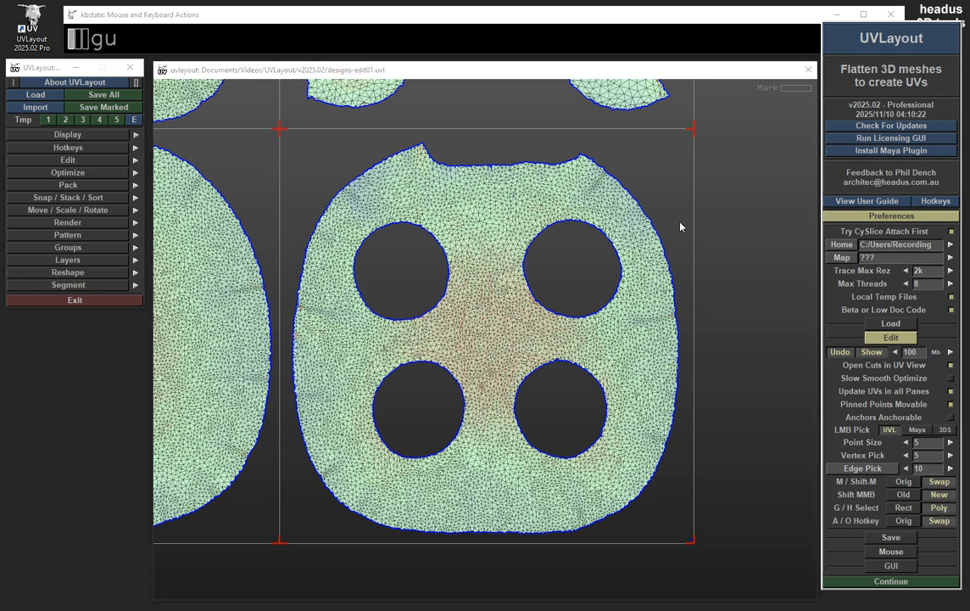
Step: Start marking polygons and draw a square-edged selection outline around the right half of the four-hole shell
middle_click_drag(676, 198, 673, 156)
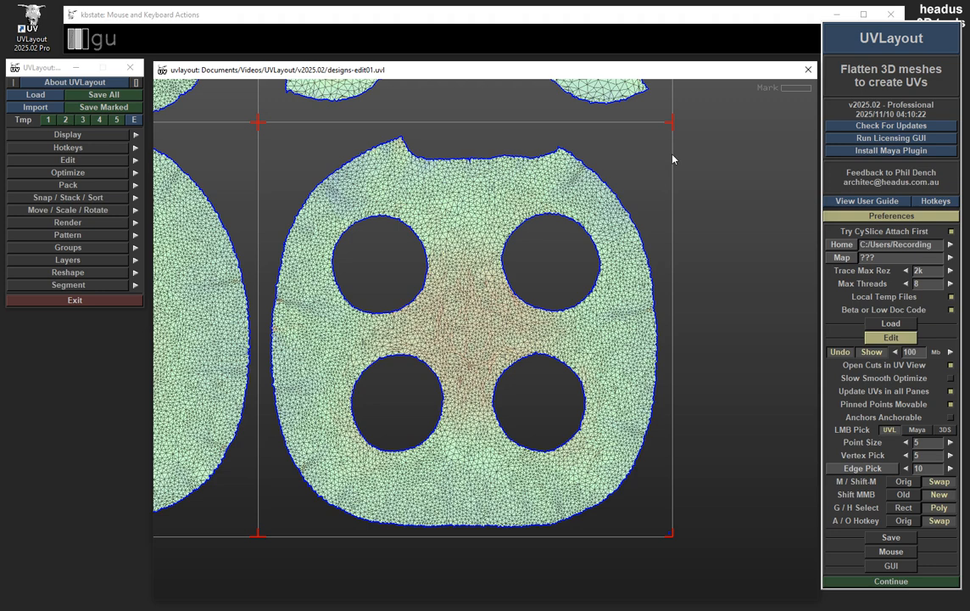
key("g")
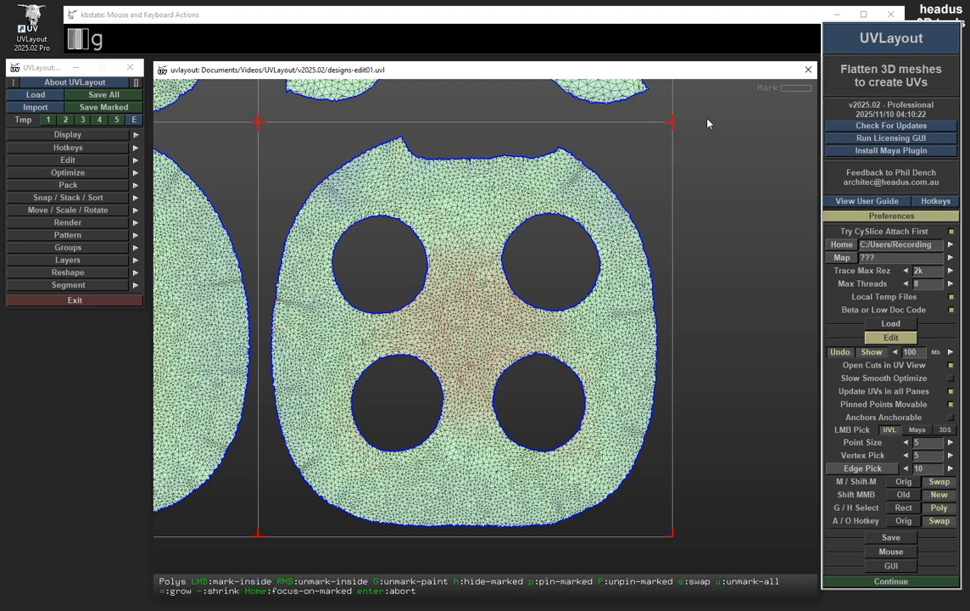
left_click_drag(720, 120, 465, 558)
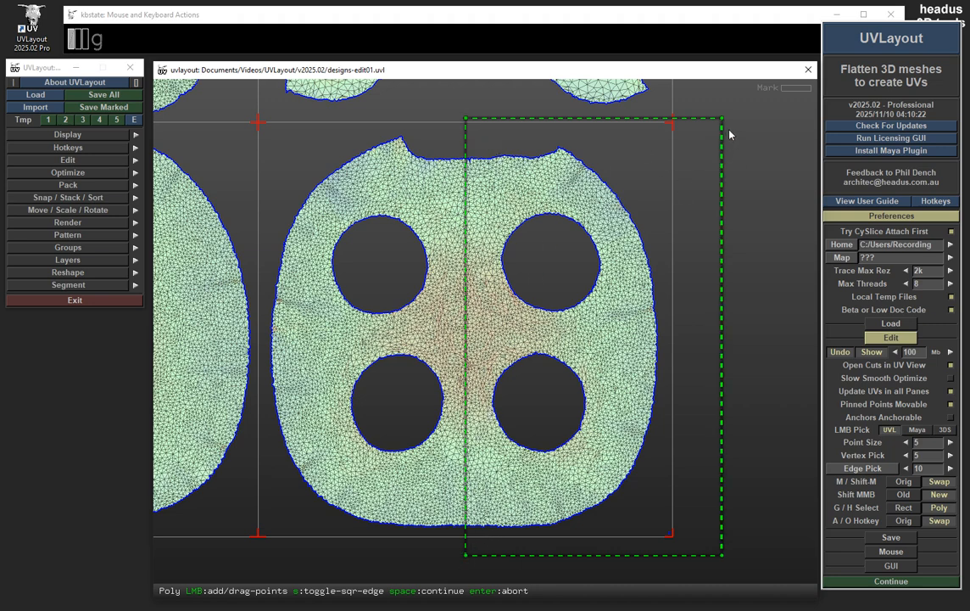
Step: Adjust the outline's corners to narrow it and shift its inner edge slightly outward, and mark the polygons inside
left_click_drag(723, 120, 698, 125)
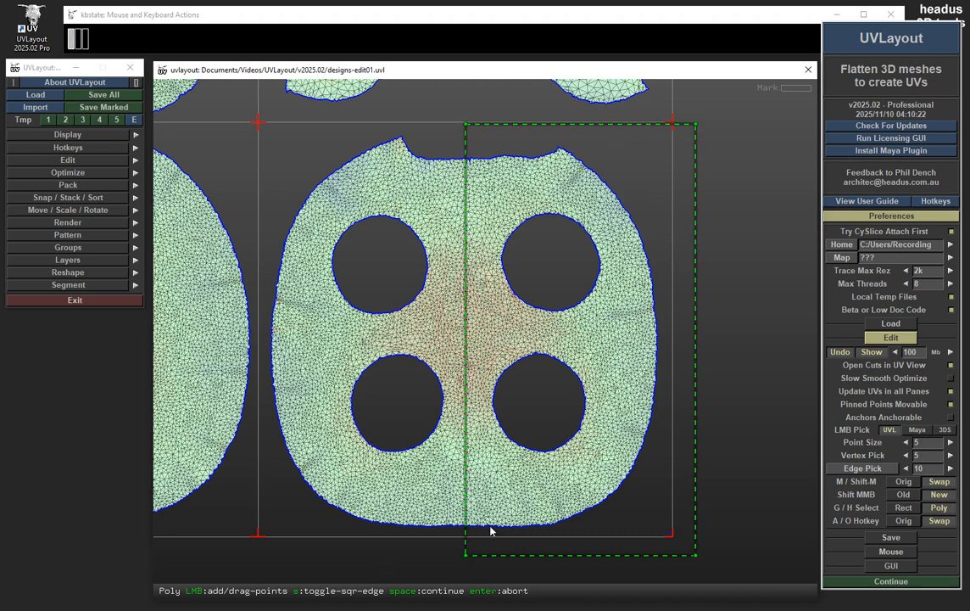
mouse_move(465, 553)
left_mouse_down()
mouse_move(323, 555)
mouse_move(463, 560)
left_mouse_up()
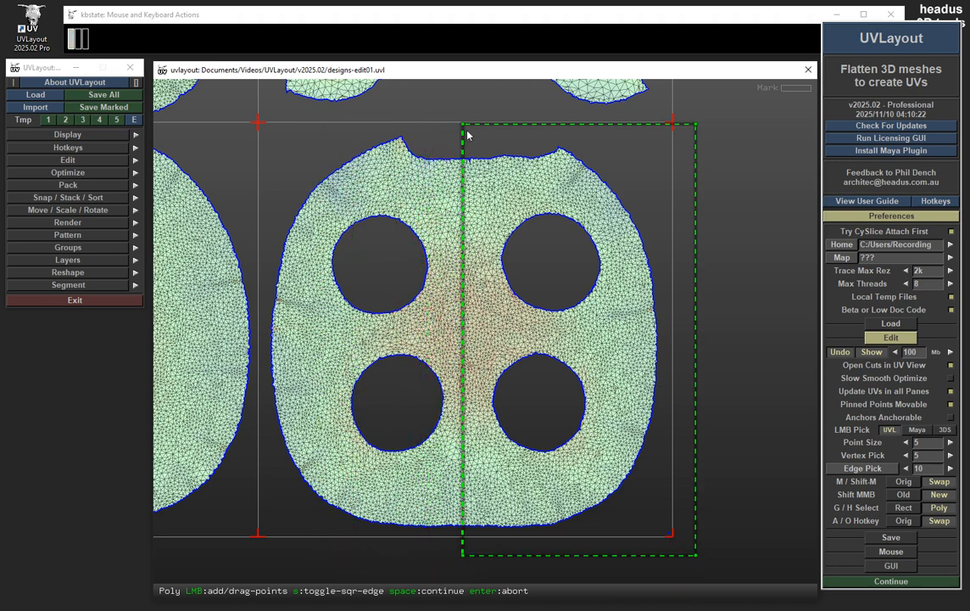
left_click_drag(465, 126, 462, 126)
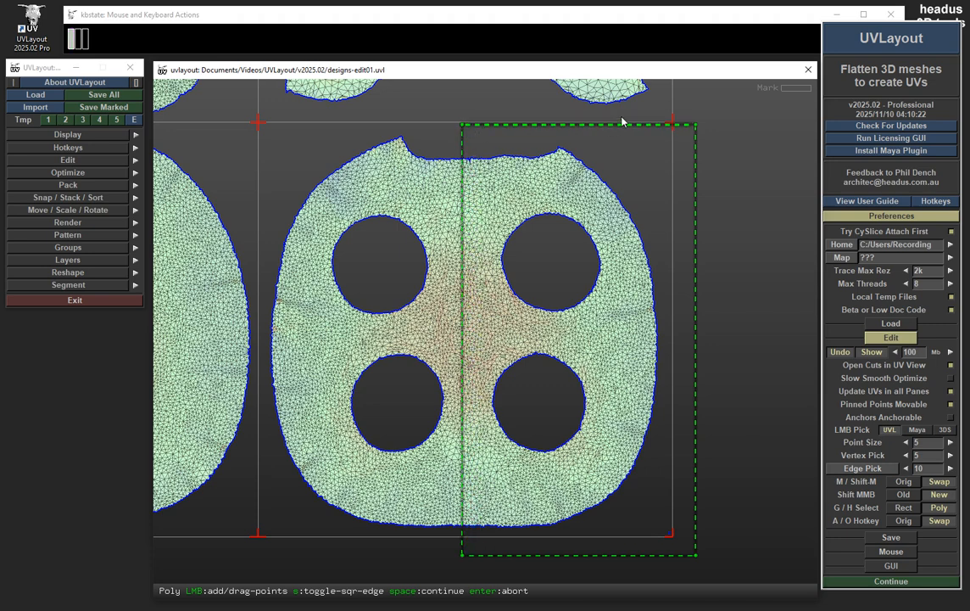
left_click_drag(696, 125, 684, 126)
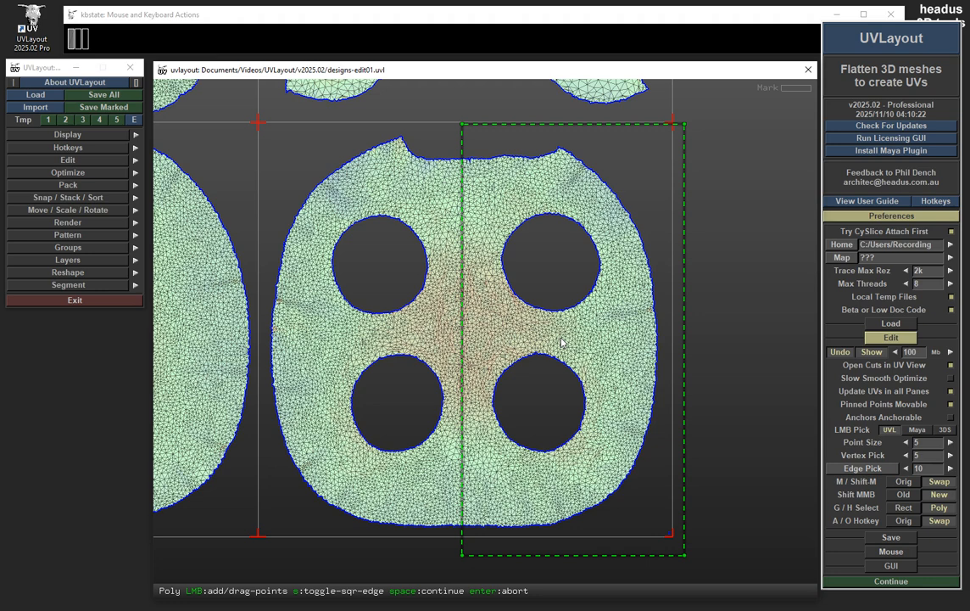
key("space")
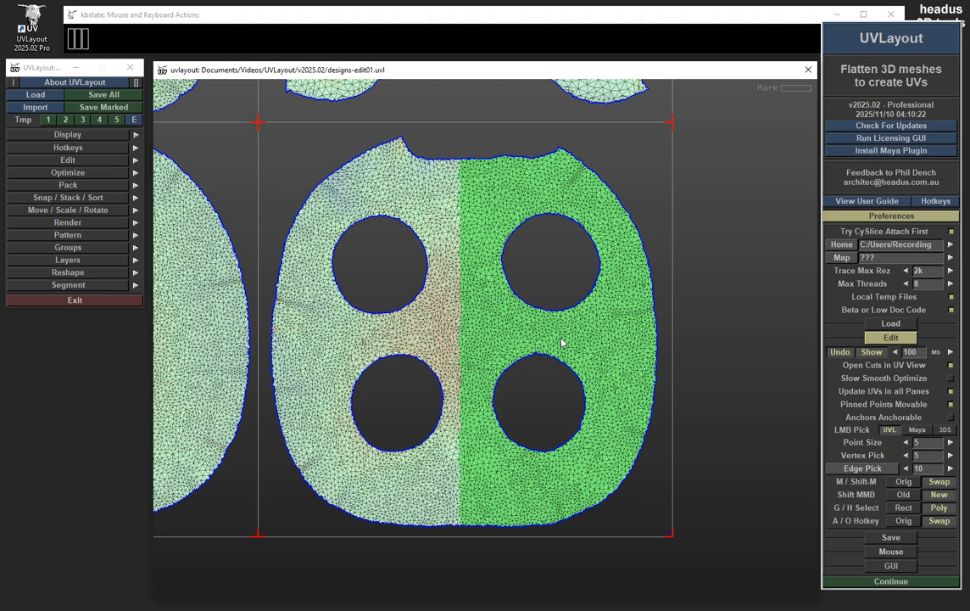
Step: Unmark all polygons and place the points of a free-form selection polygon around the shell's right half
key("g")
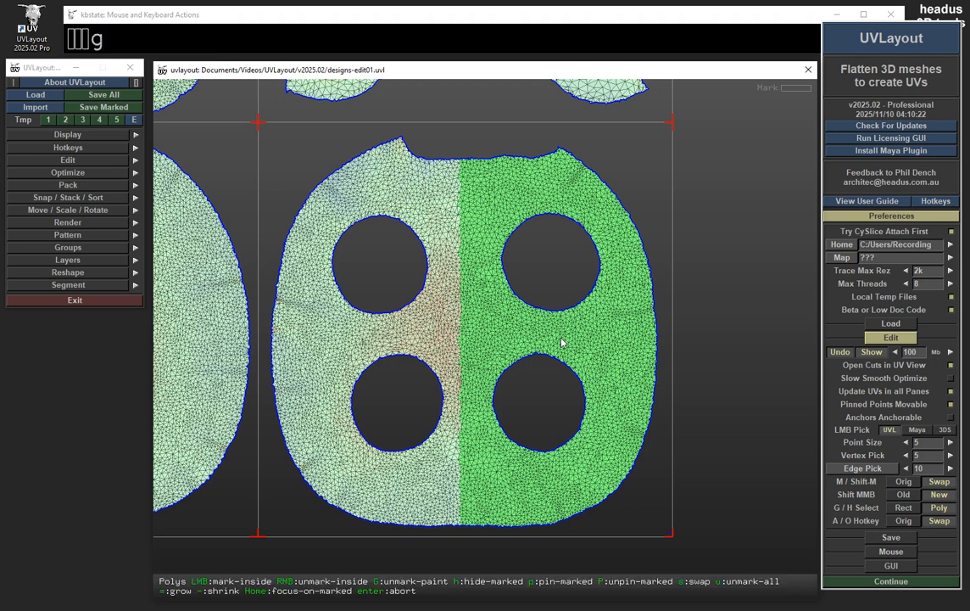
key("u")
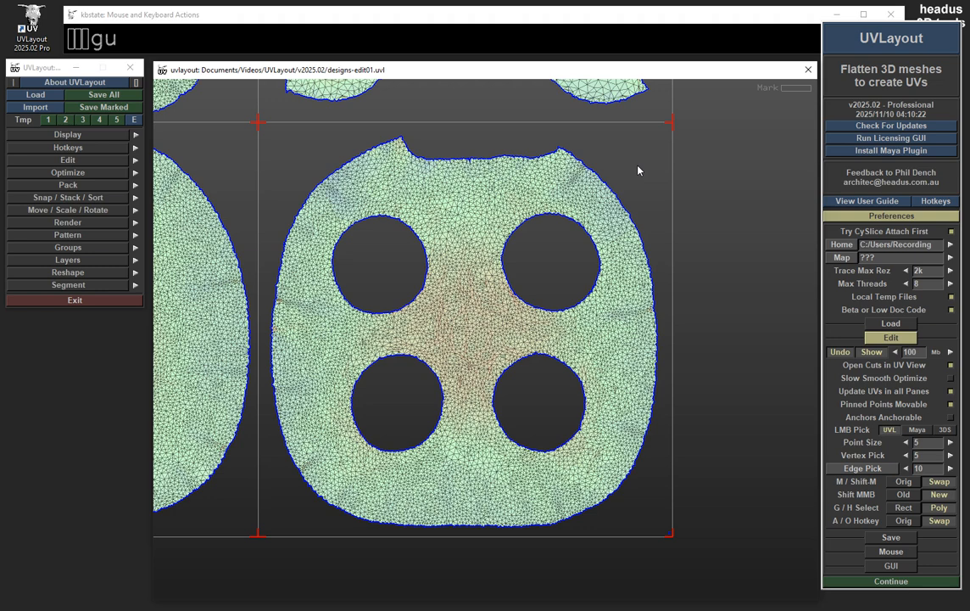
key("g")
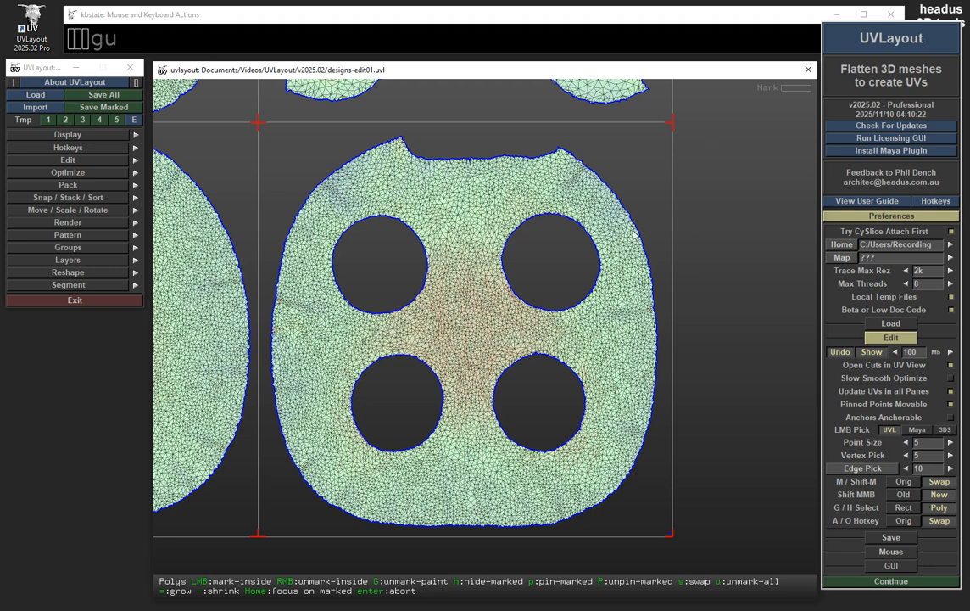
left_click(697, 146)
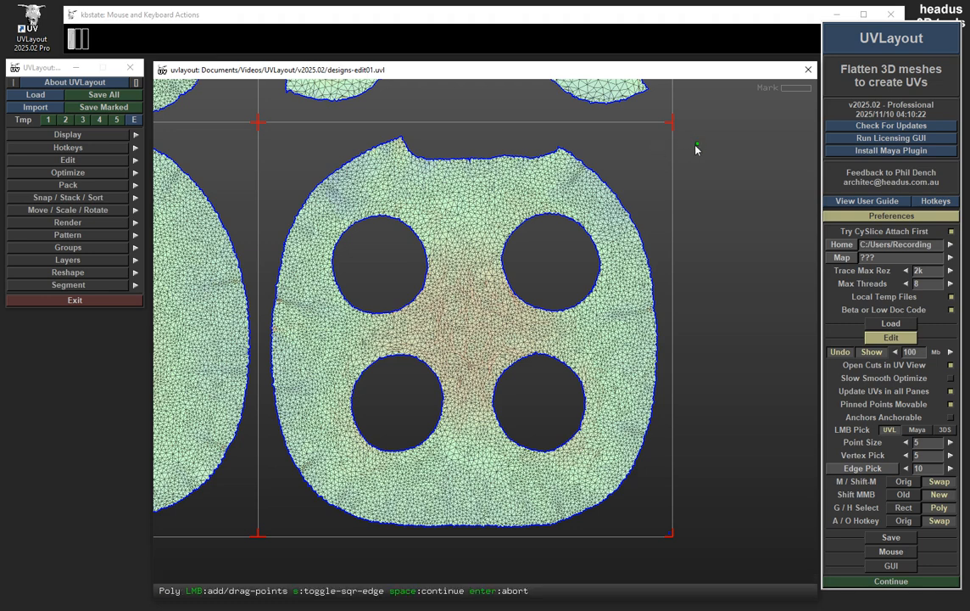
left_click(488, 133)
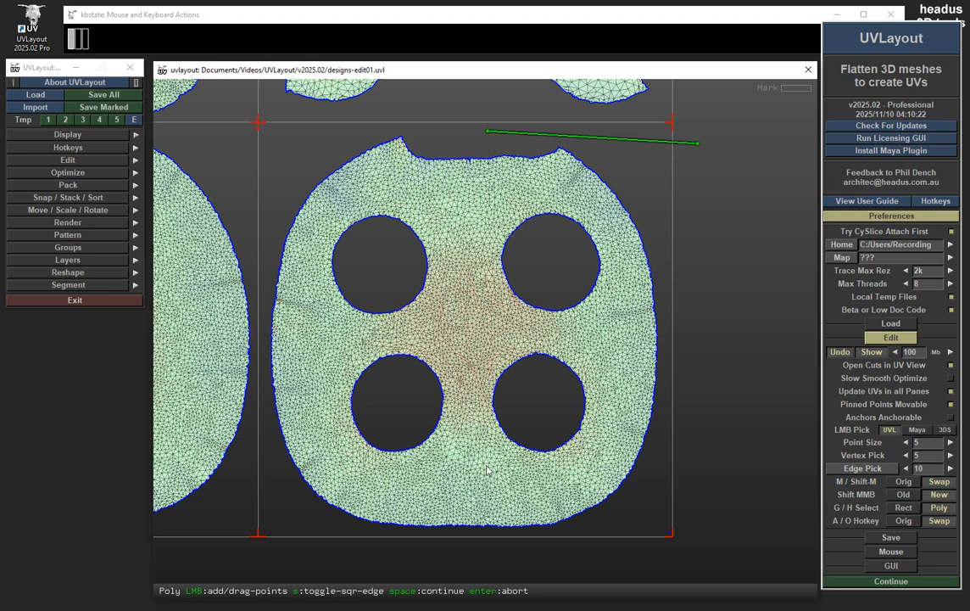
left_click(463, 549)
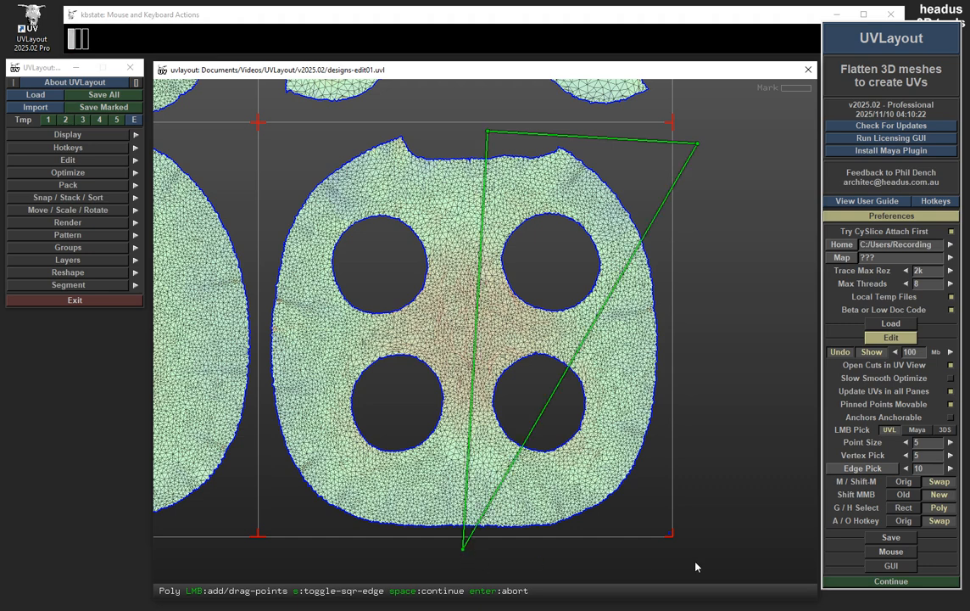
left_click(727, 561)
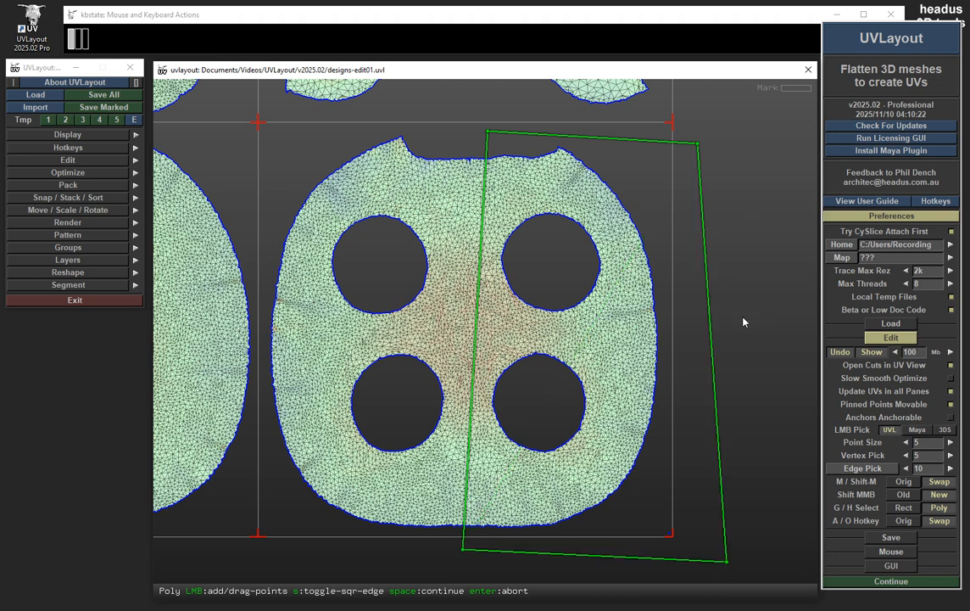
left_click(769, 346)
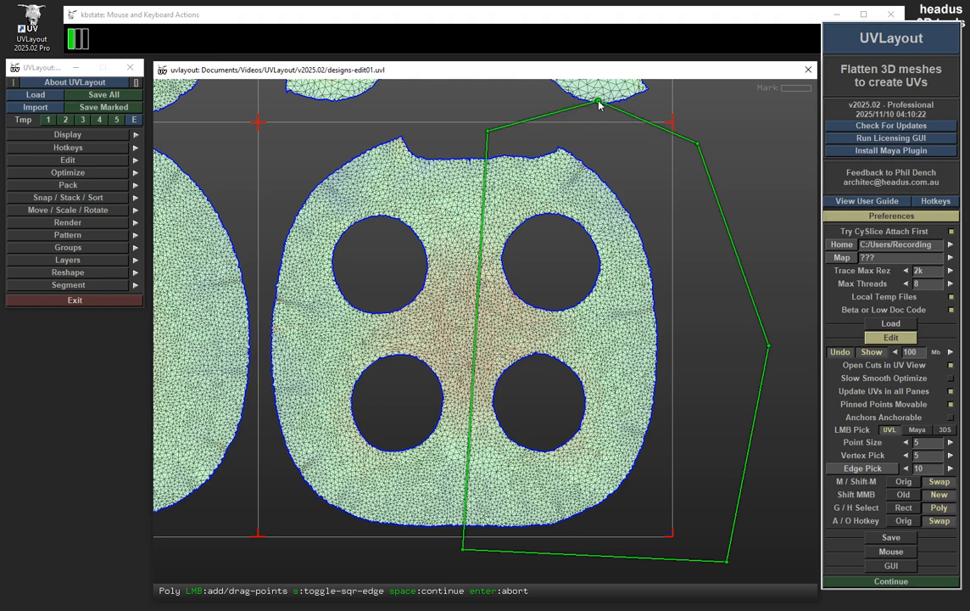
Step: Reshape the selection polygon so its inner edge zigzags through the middle of the shell, and mark the polygons inside
left_click_drag(603, 137, 604, 135)
left_click_drag(481, 182, 445, 256)
left_click_drag(458, 374, 486, 360)
left_click_drag(463, 549, 419, 556)
left_click_drag(485, 358, 478, 365)
left_click_drag(442, 254, 449, 254)
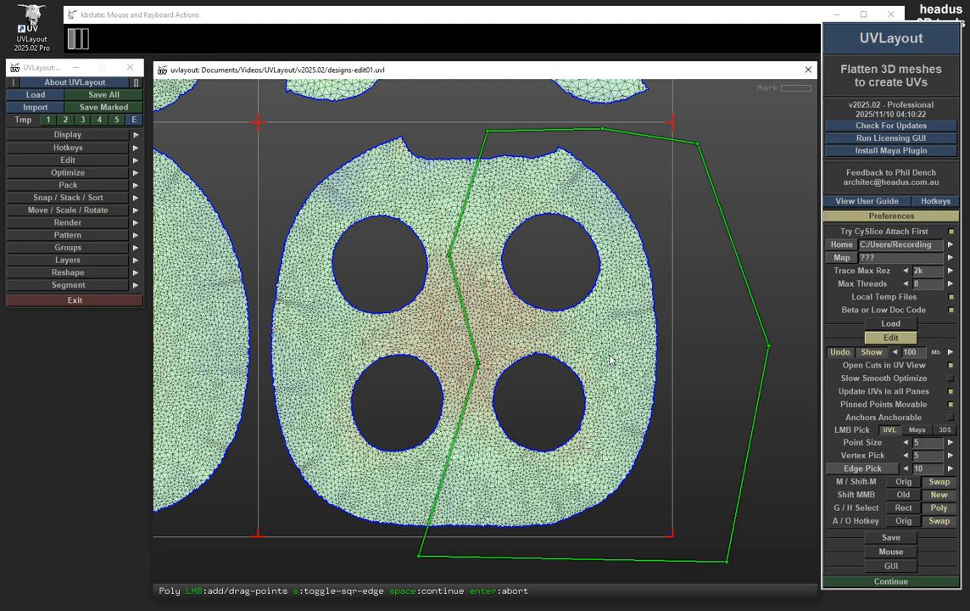
key("space")
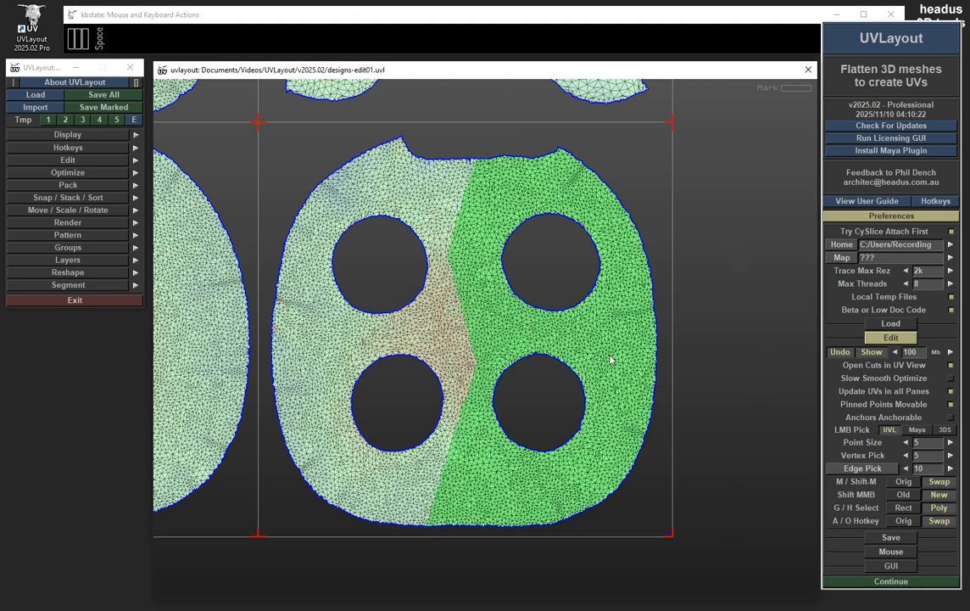
Step: Unmark all polygons and draw a square-edged selection outline around the right half of the four-hole shell
key("g")
key("u")
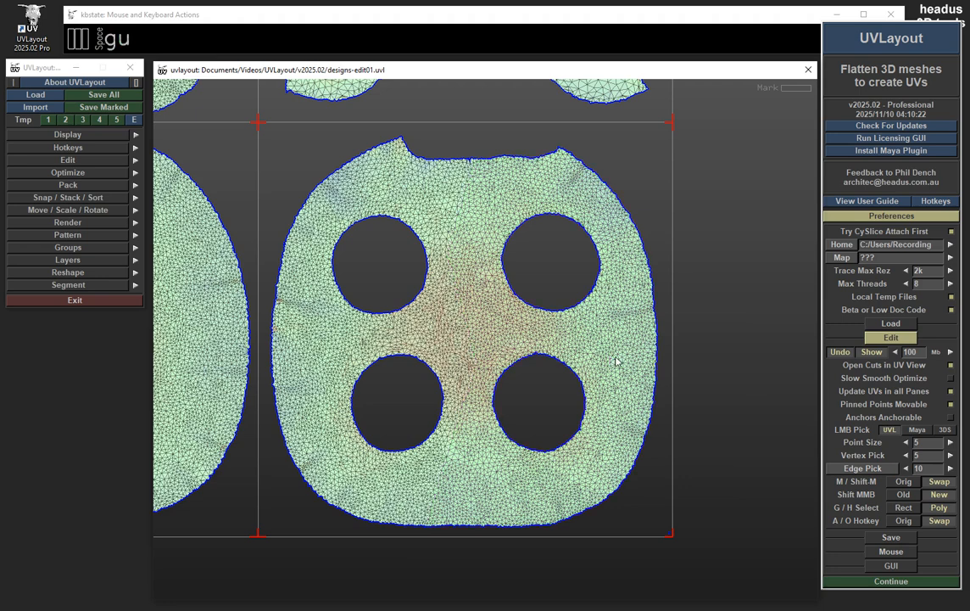
key("g")
left_click(715, 117)
left_click(461, 560)
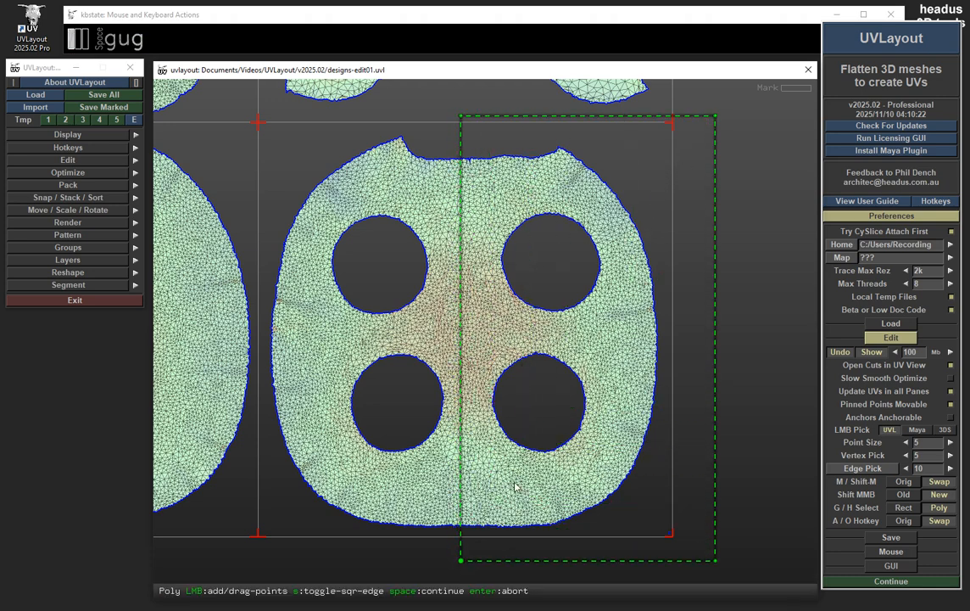
left_click(459, 120)
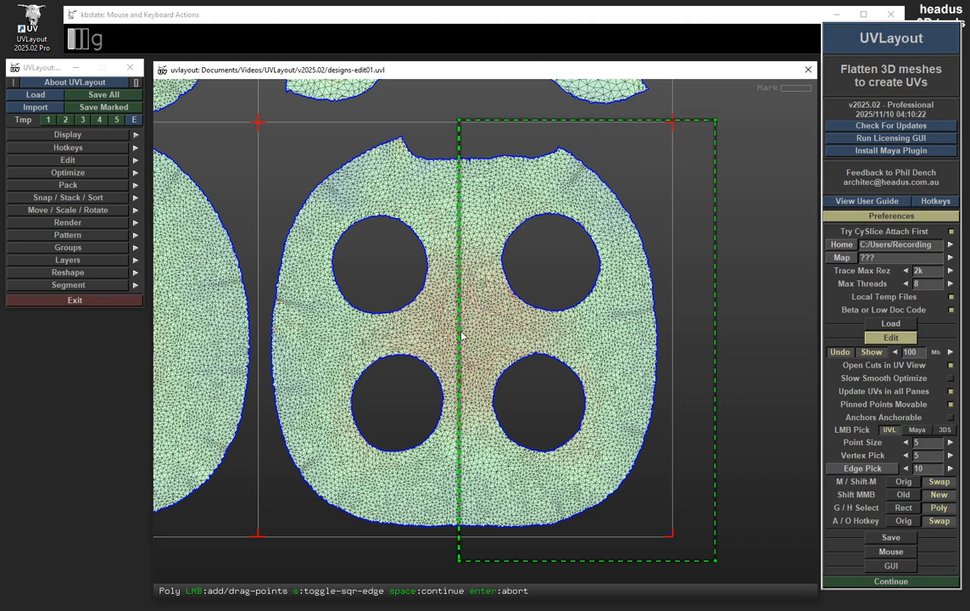
Step: Bend the outline's inner edge toward the shell's left side with an added point, pull in the outer corners, and abort the selection
left_click_drag(458, 339, 380, 341)
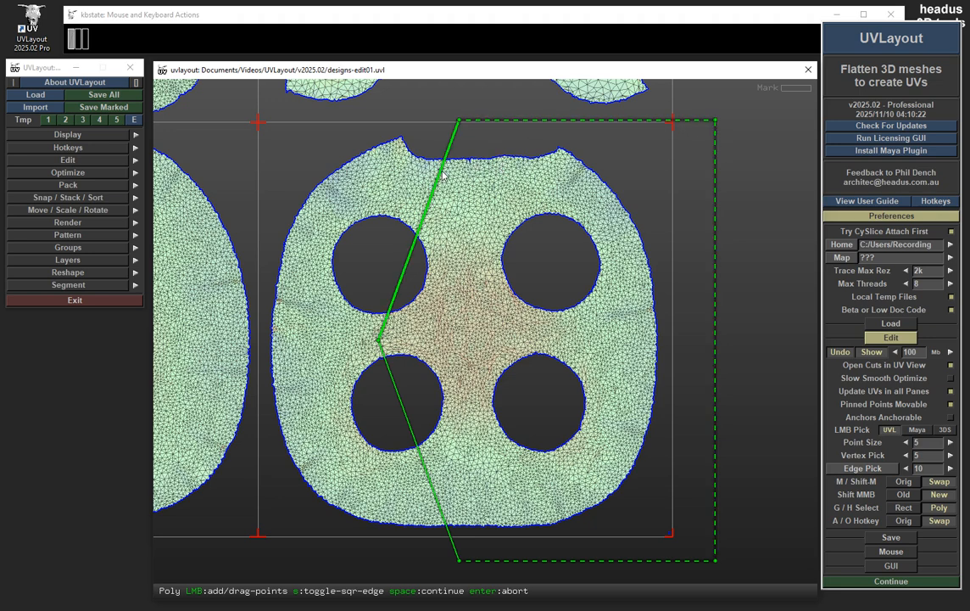
mouse_move(379, 340)
left_mouse_down()
mouse_move(407, 340)
mouse_move(362, 409)
mouse_move(411, 351)
mouse_move(363, 320)
mouse_move(392, 296)
mouse_move(364, 339)
left_mouse_up()
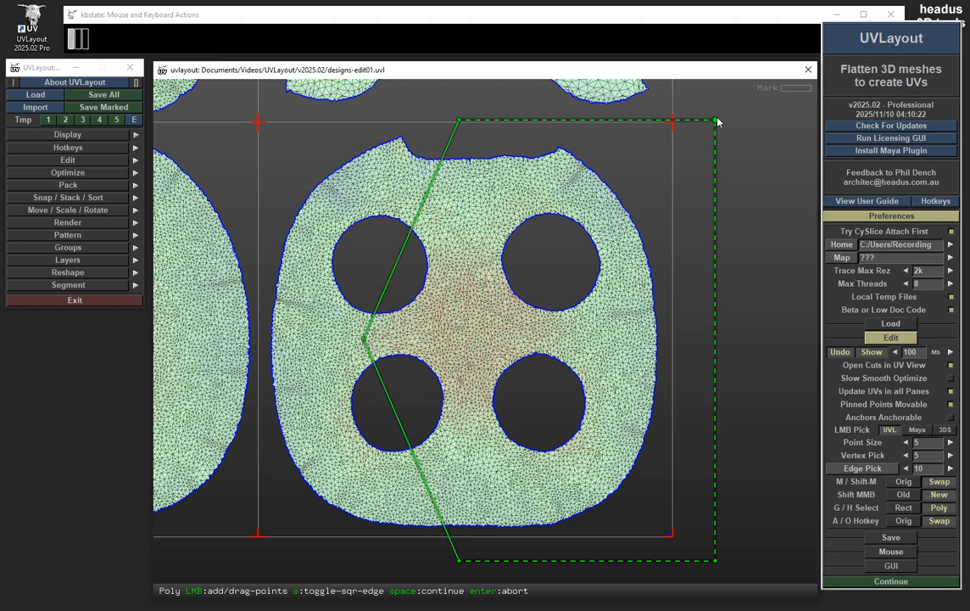
left_click_drag(716, 121, 697, 122)
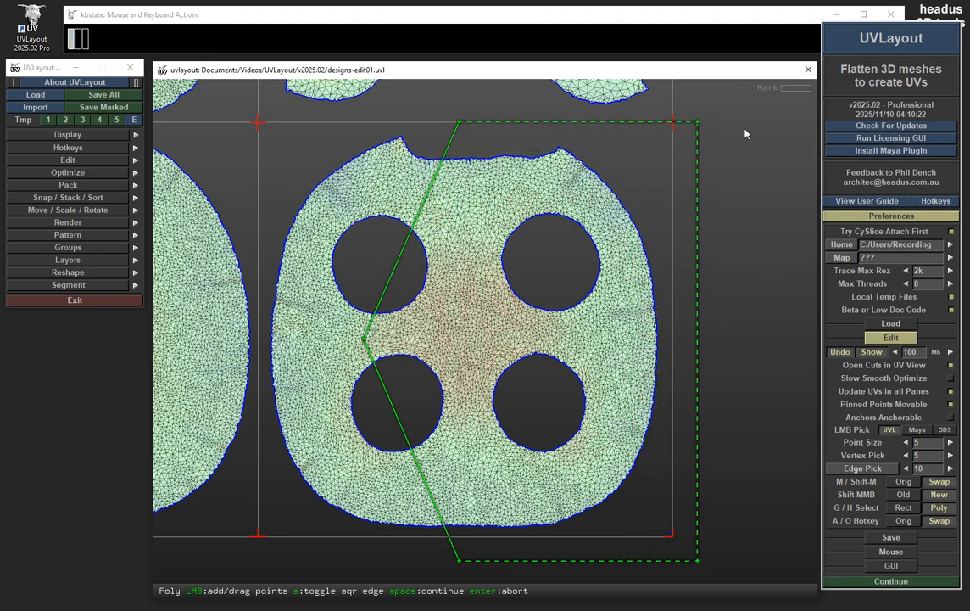
mouse_move(697, 561)
left_mouse_down()
mouse_move(661, 548)
mouse_move(687, 552)
left_mouse_up()
mouse_move(364, 338)
left_mouse_down()
mouse_move(378, 254)
mouse_move(403, 191)
mouse_move(368, 277)
mouse_move(374, 337)
mouse_move(381, 333)
left_mouse_up()
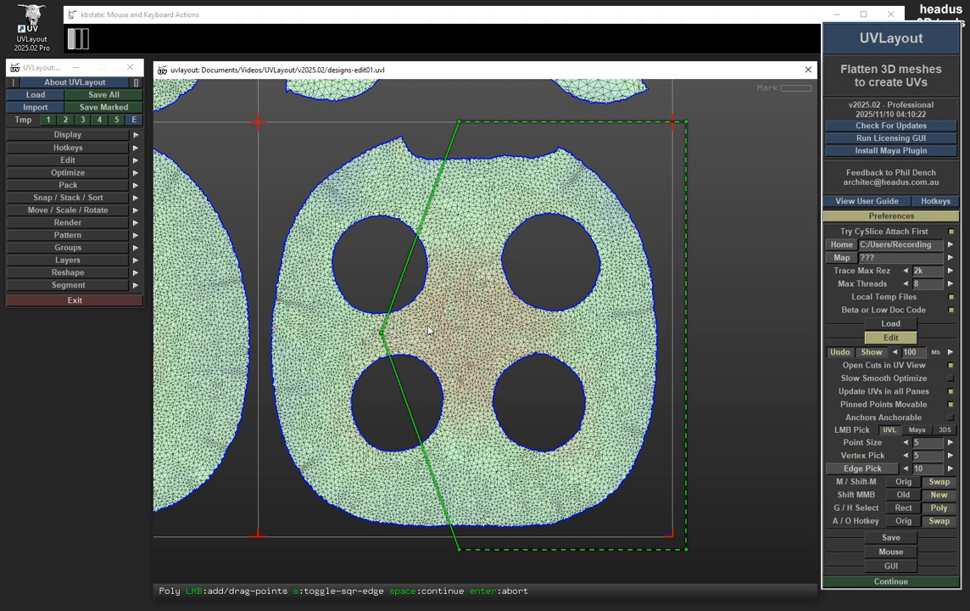
key("Return")
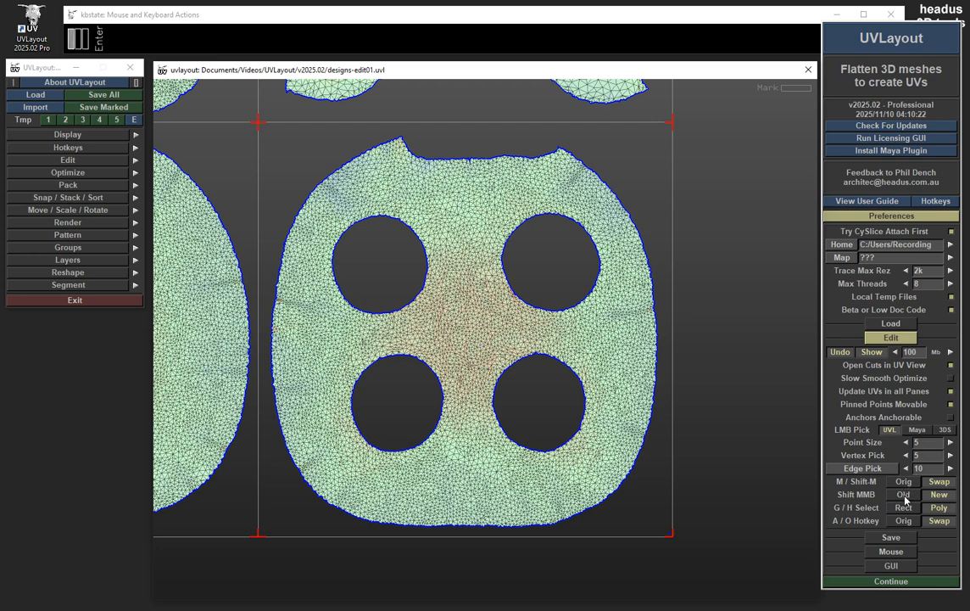
Step: Set G / H Select to Rect and mark the polygons in the shell's right half with a rectangular selection
left_click(904, 507)
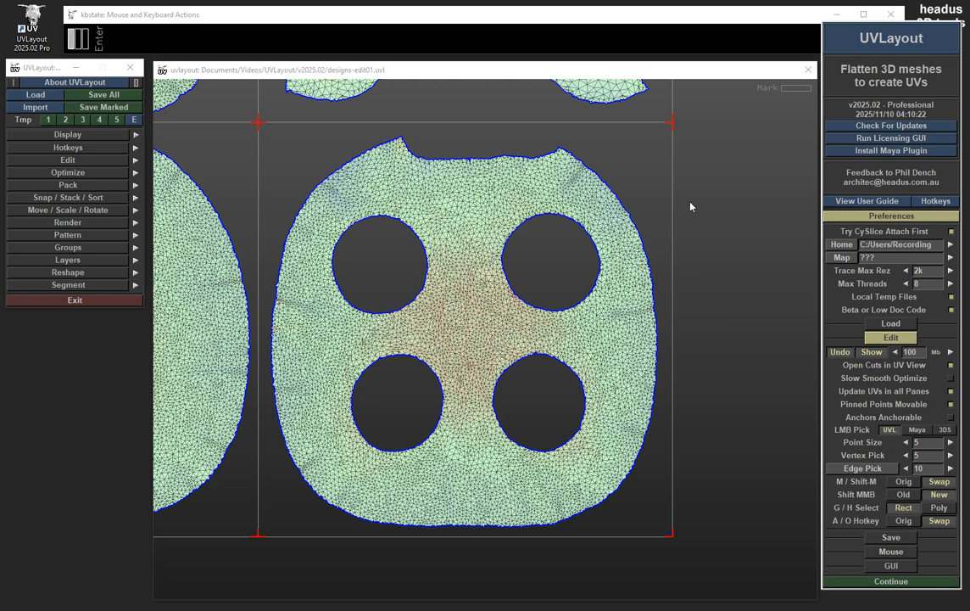
key("g")
left_click_drag(730, 184, 461, 506)
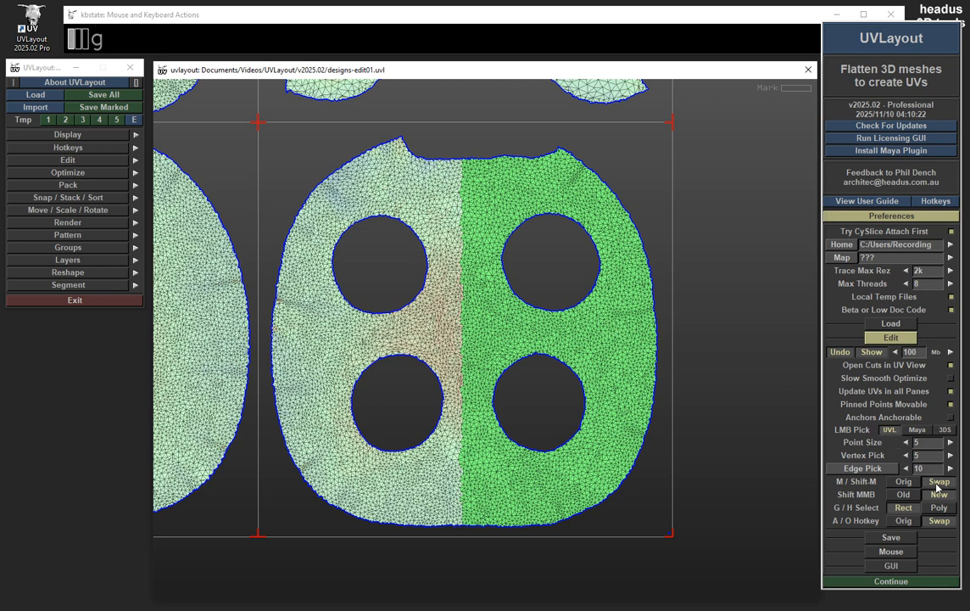
Step: Set G / H Select to Poly and also mark the shell's upper-left quarter with a square-edged outline
left_click(942, 509)
key("g")
key("g")
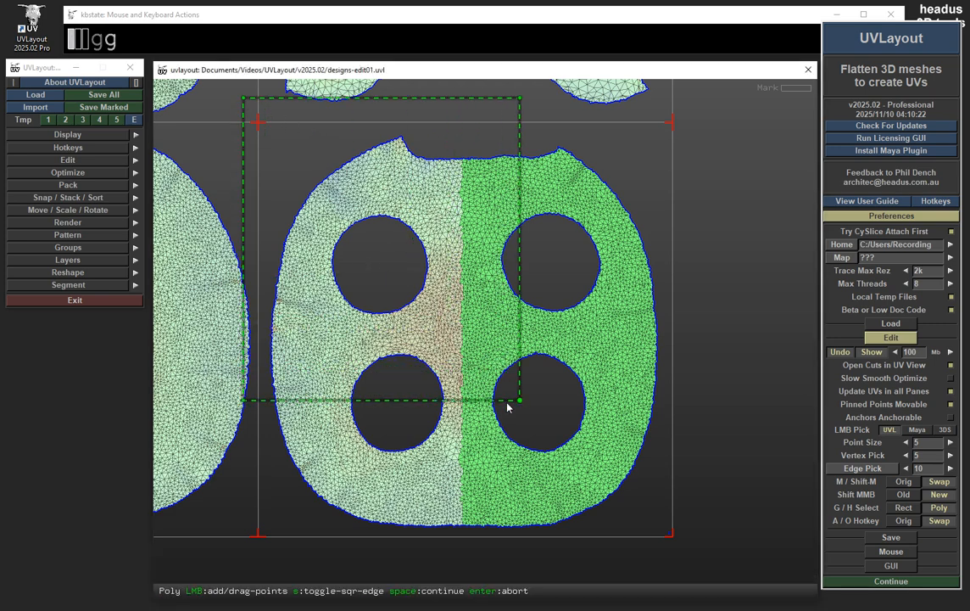
left_click(488, 306)
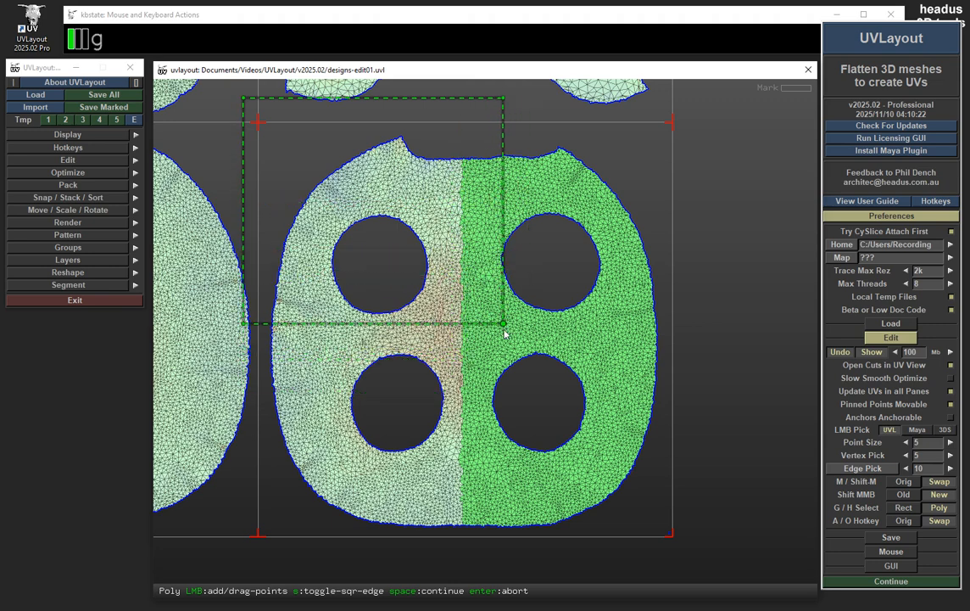
left_click(254, 120)
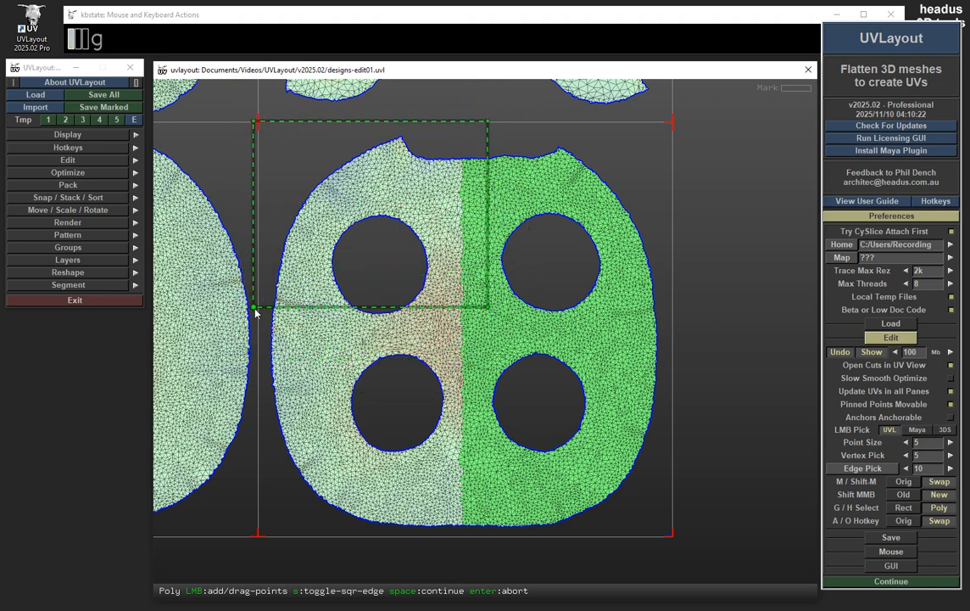
left_click(256, 311)
key("space")
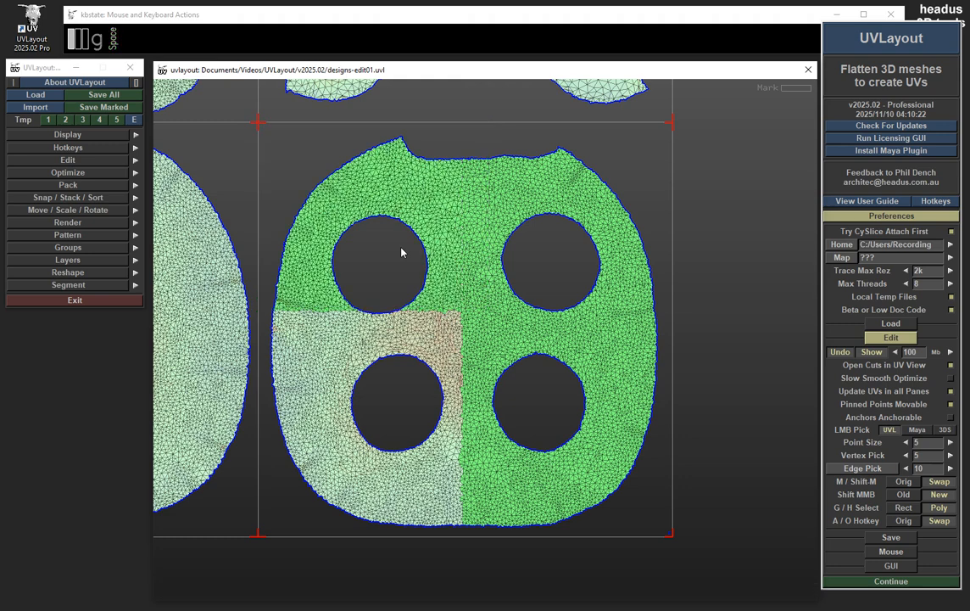